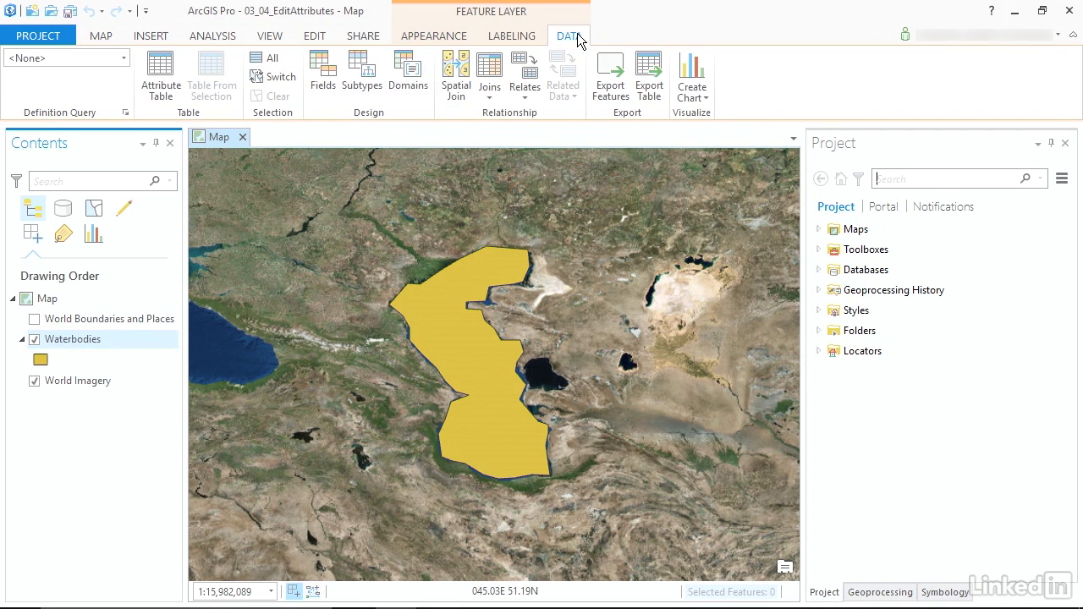
# - Open the Waterbodies attribute table and dock it as a tab alongside the map view
pyautogui.click(155, 76)
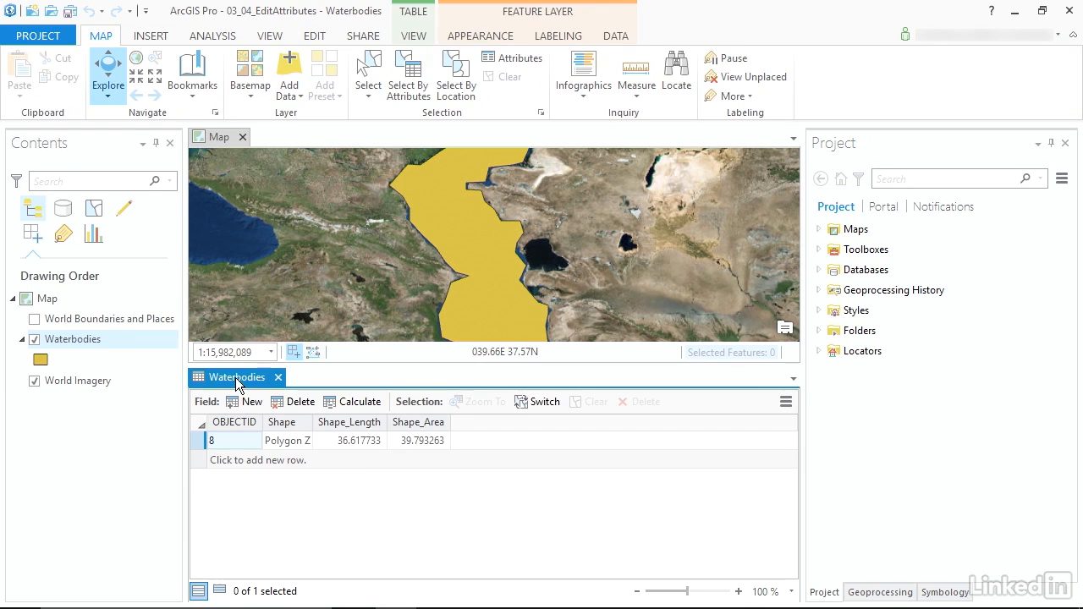
pyautogui.moveTo(234, 378); pyautogui.dragTo(495, 334)
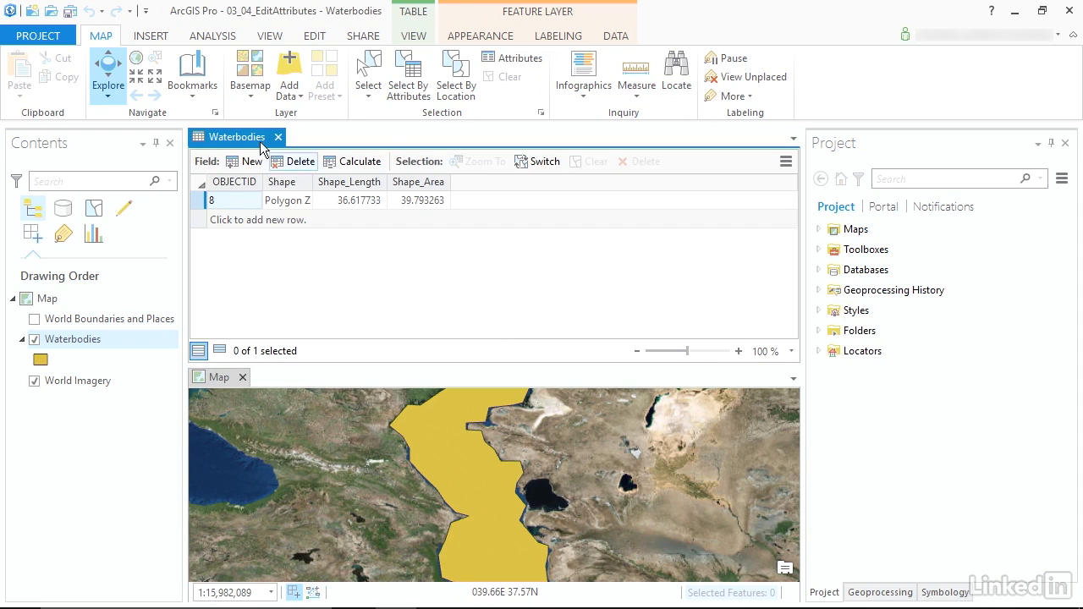
pyautogui.moveTo(254, 139); pyautogui.dragTo(494, 489)
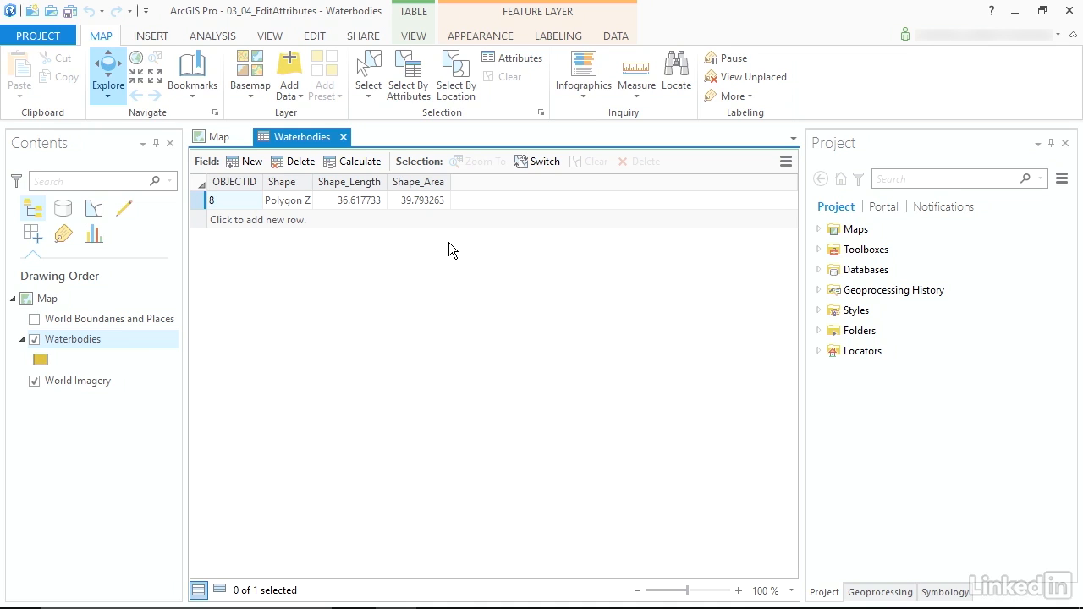
# - Add a field called Name to the Waterbodies layer and set its data type to Text
pyautogui.click(240, 165)
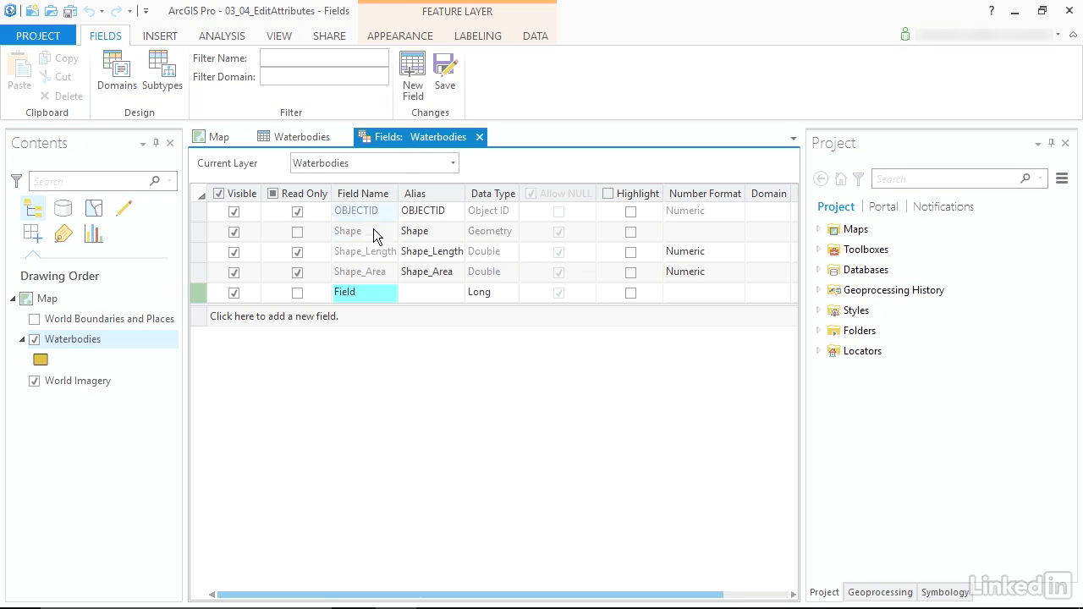
pyautogui.click(342, 294)
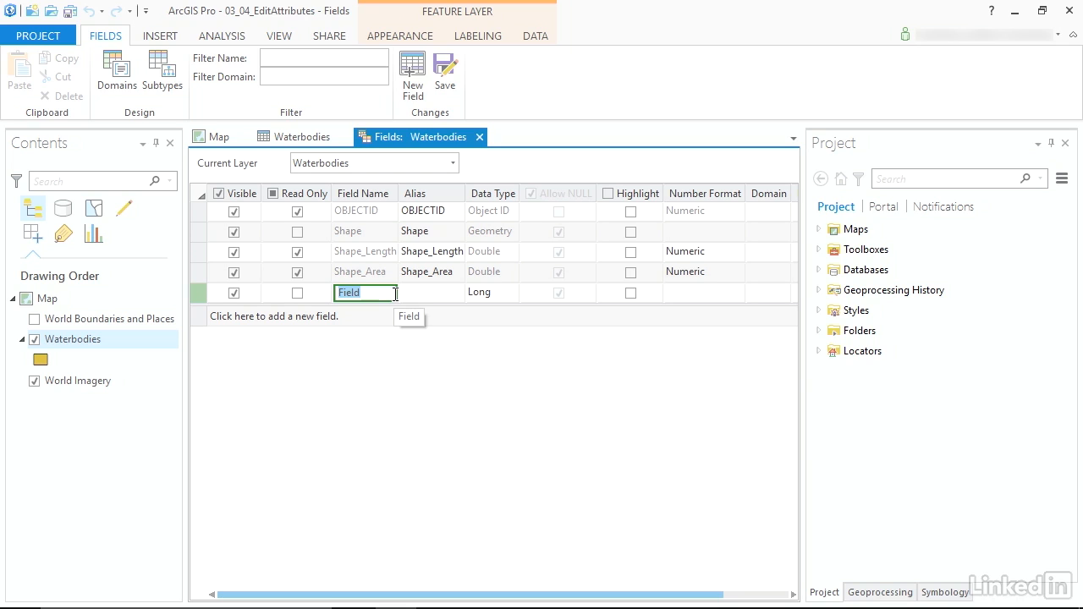
pyautogui.write('Name')
pyautogui.press('Return')
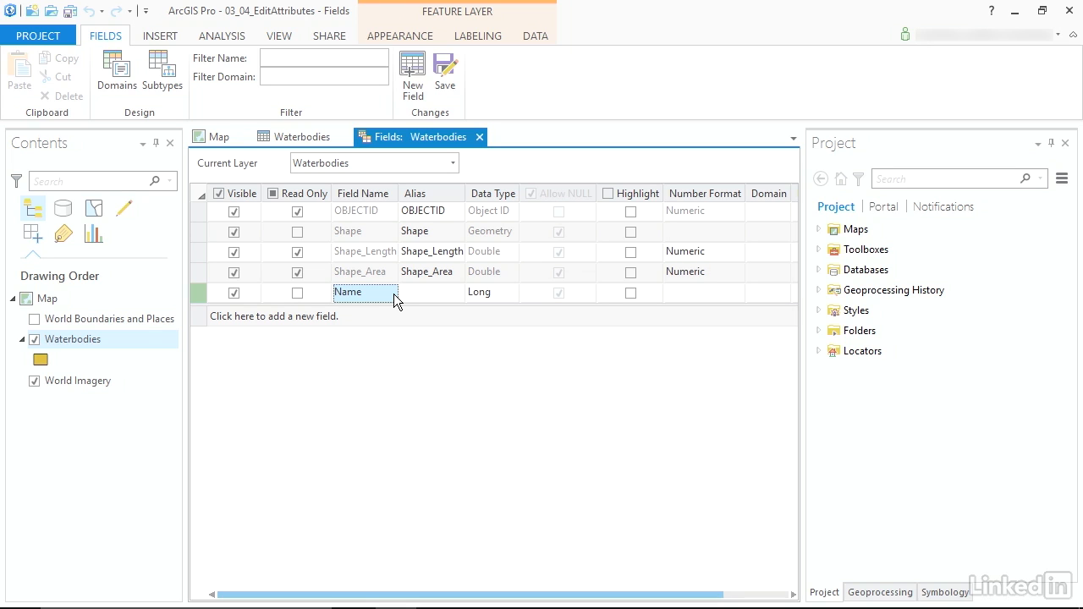
pyautogui.click(493, 292)
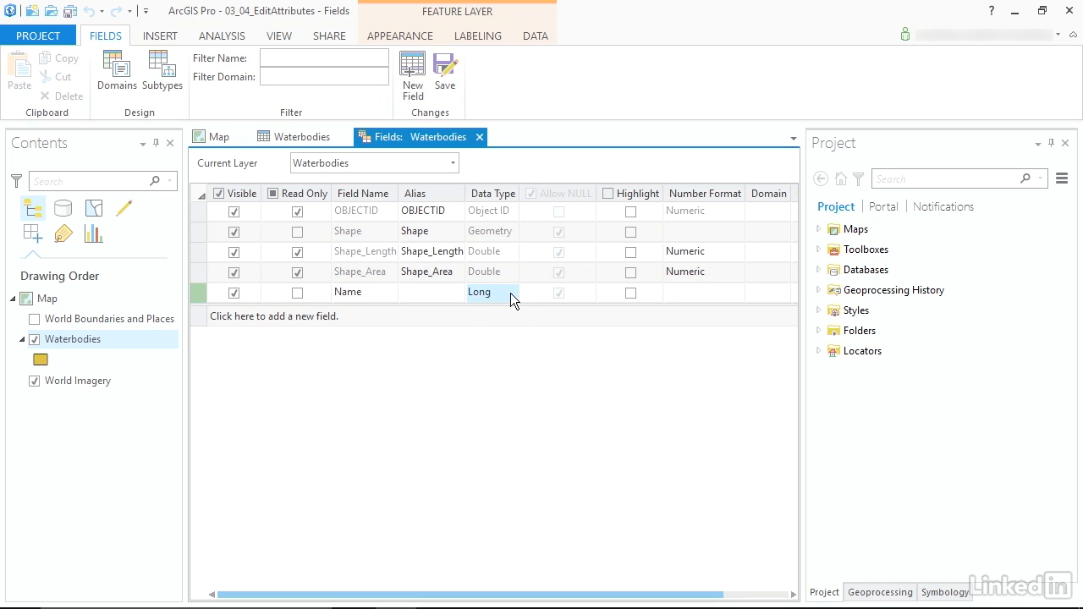
pyautogui.click(510, 293)
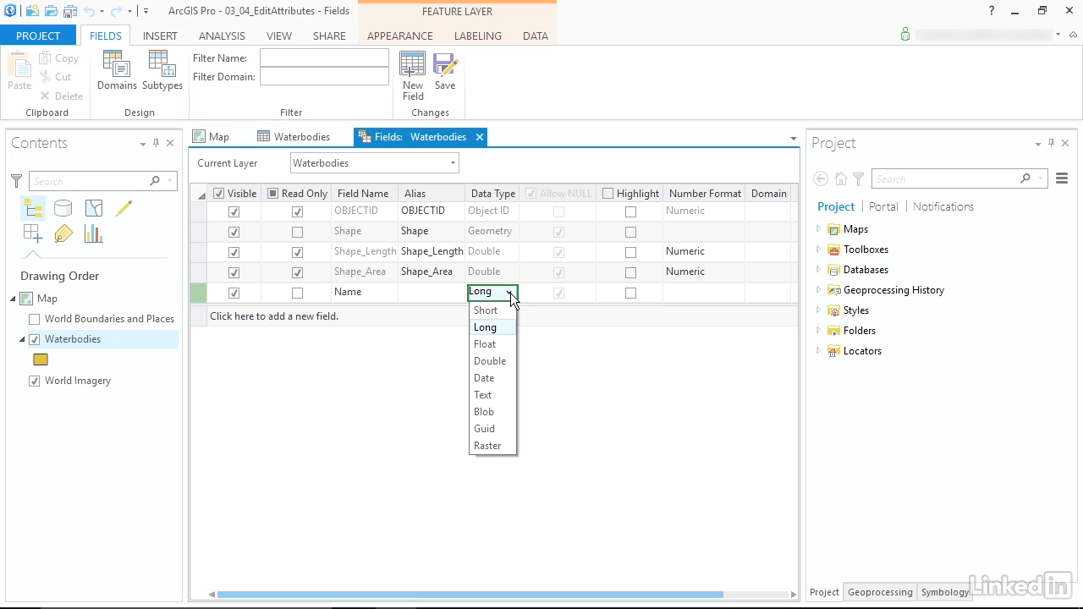
pyautogui.click(494, 393)
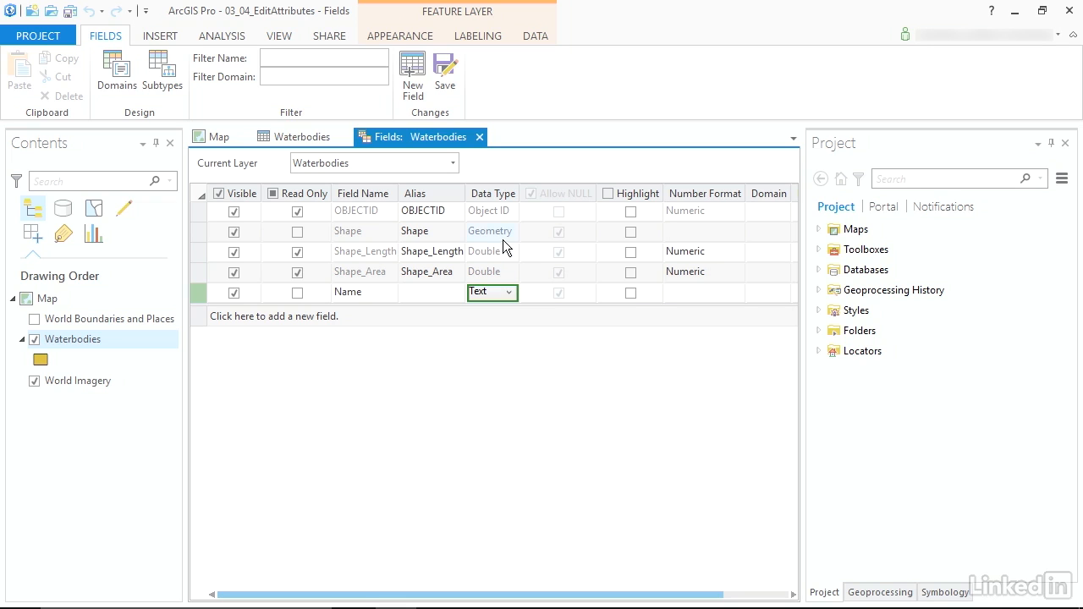
# - Add a second new field called Area_km2, keeping Long as its data type
pyautogui.click(266, 317)
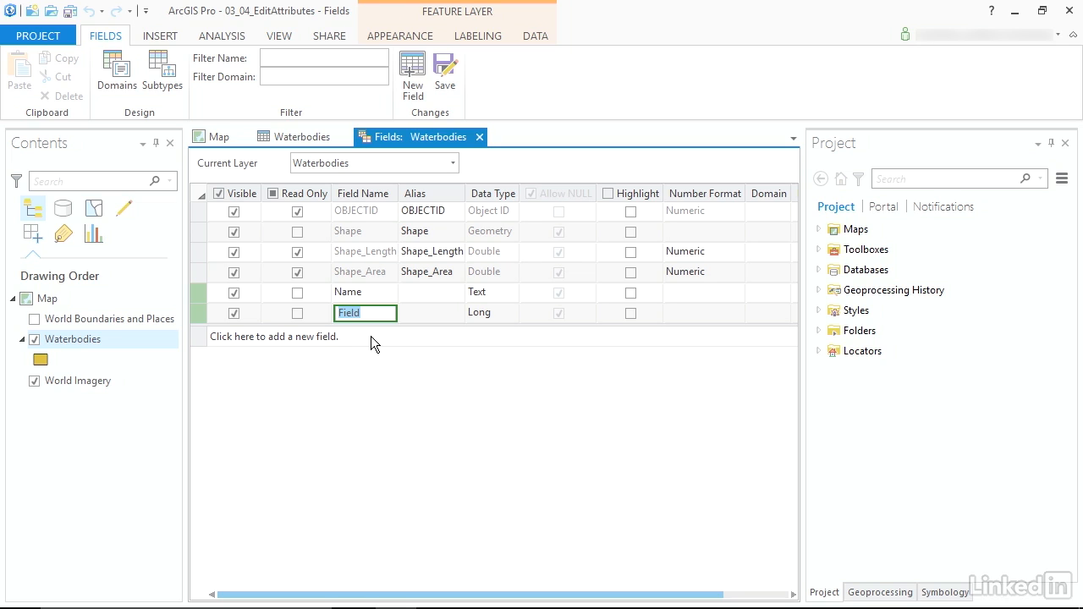
pyautogui.write('rea_km2')
pyautogui.click(507, 312)
pyautogui.click(512, 312)
pyautogui.click(512, 313)
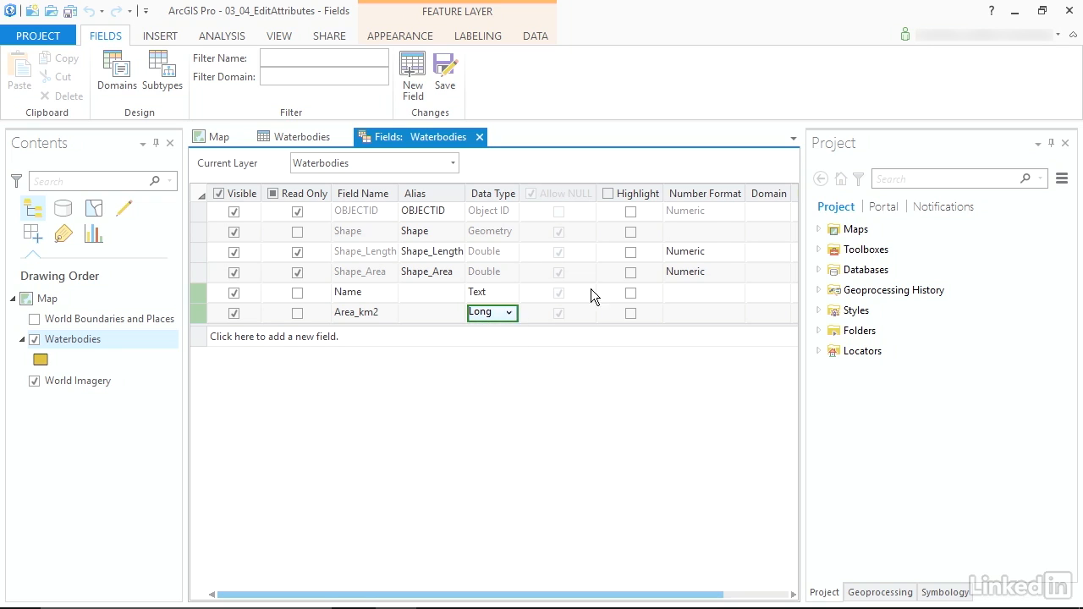
# - Set the number format of the Area_km2 field to Numeric with thousands separators shown
pyautogui.click(710, 317)
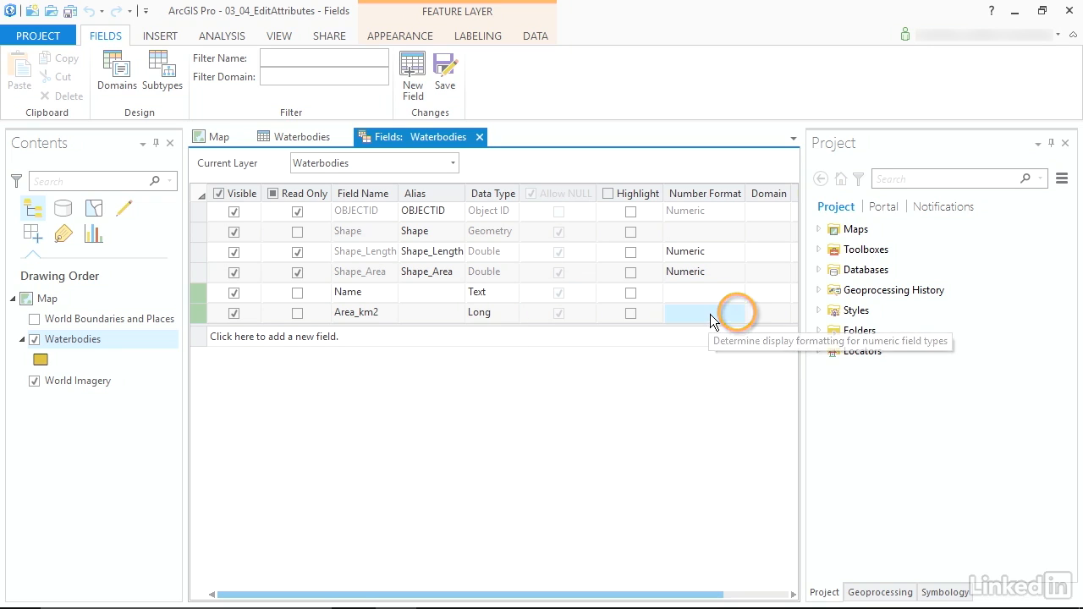
pyautogui.click(706, 318)
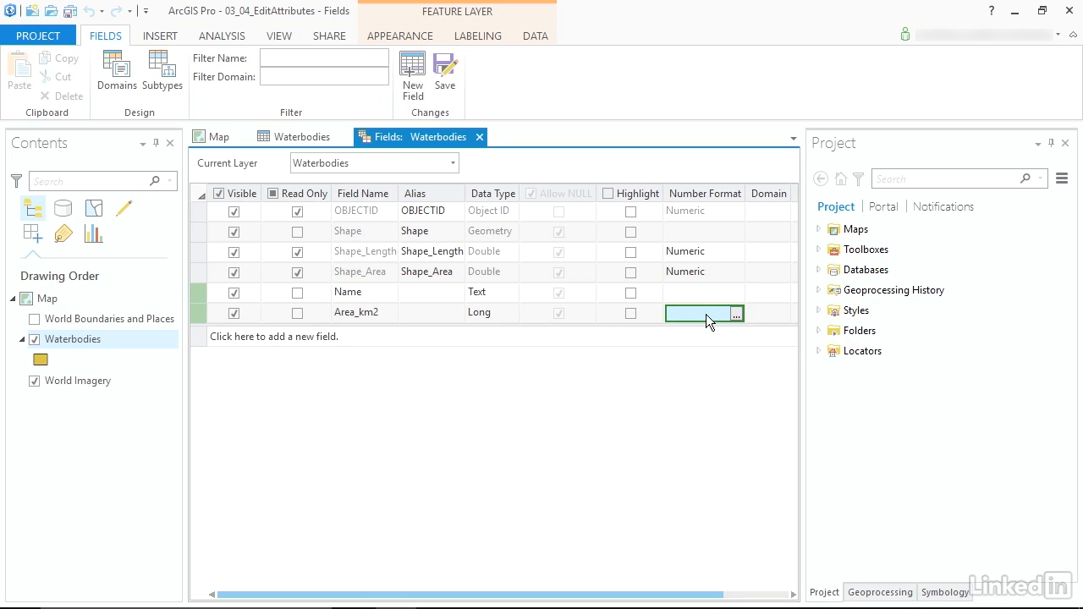
pyautogui.click(736, 314)
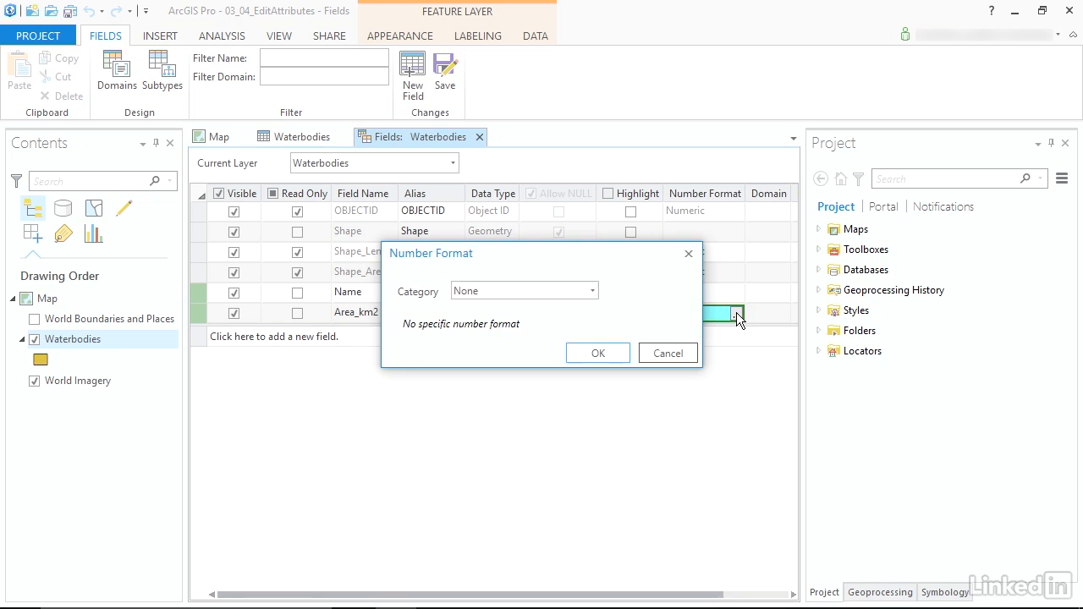
pyautogui.click(593, 292)
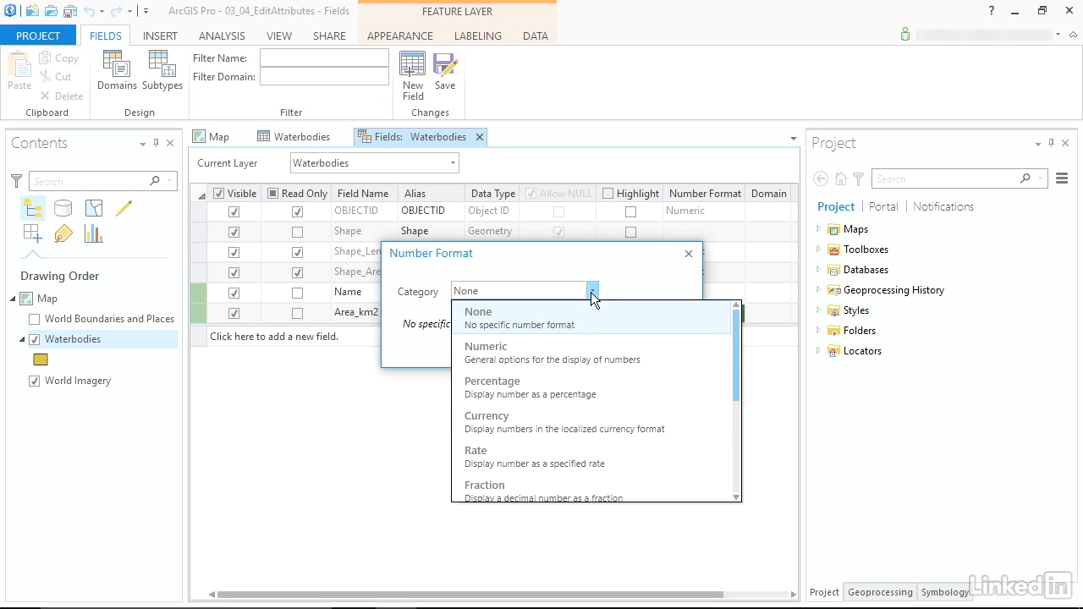
pyautogui.click(562, 354)
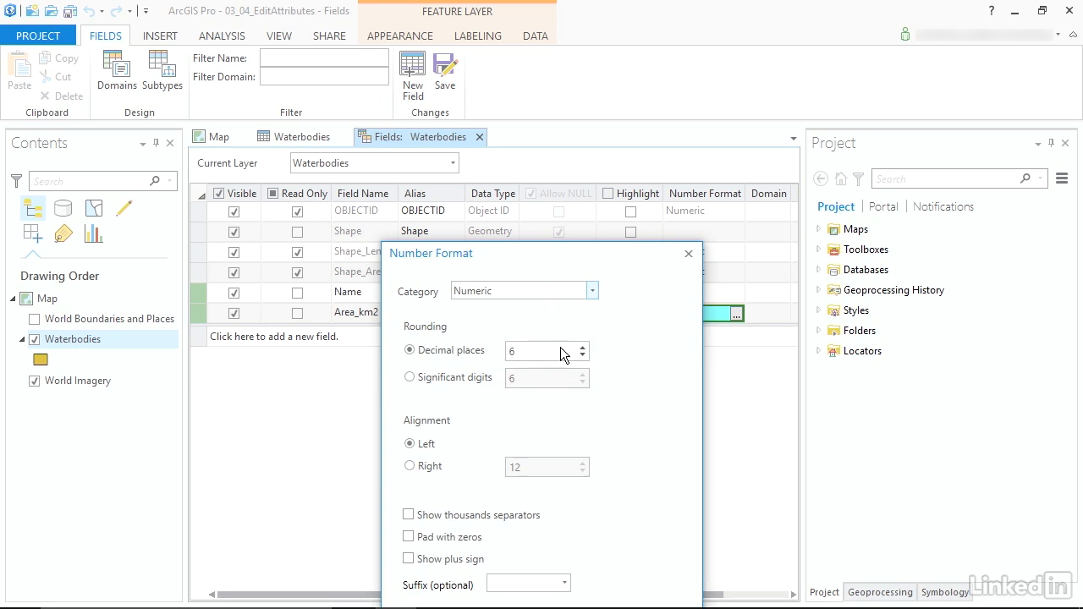
pyautogui.moveTo(508, 249); pyautogui.dragTo(493, 123)
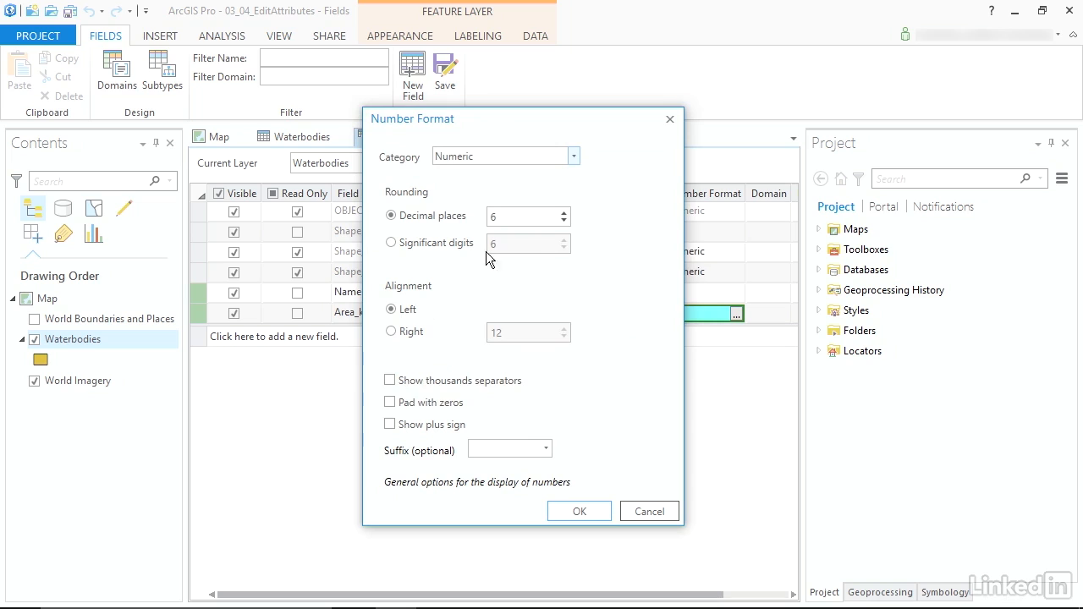
pyautogui.click(417, 382)
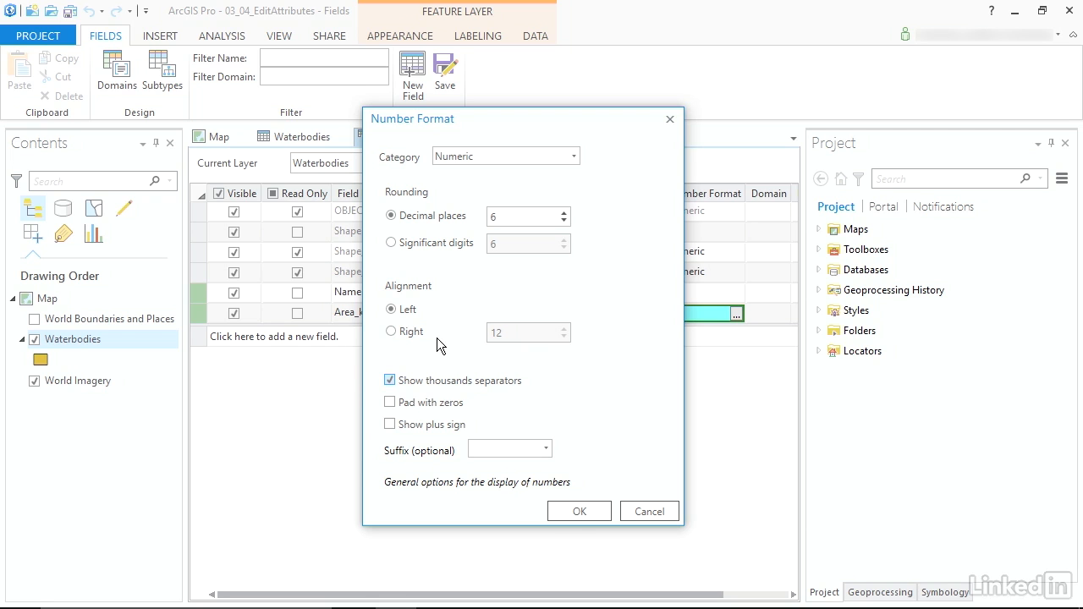
pyautogui.click(576, 512)
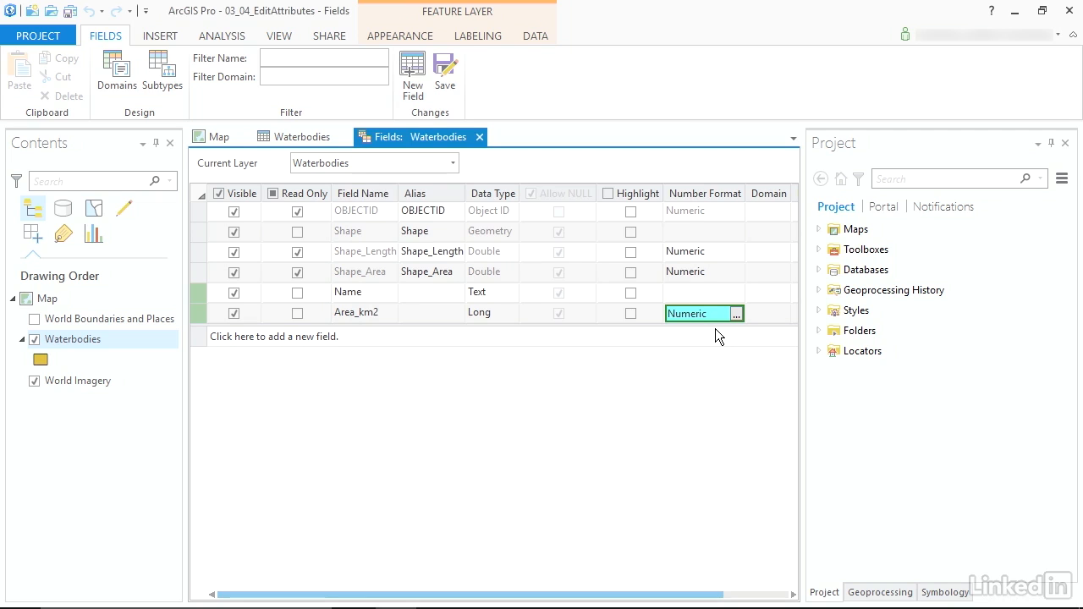
# - Add three more Long fields called Length_km, Max_Depth_m and Water_Volume_km3
pyautogui.click(335, 337)
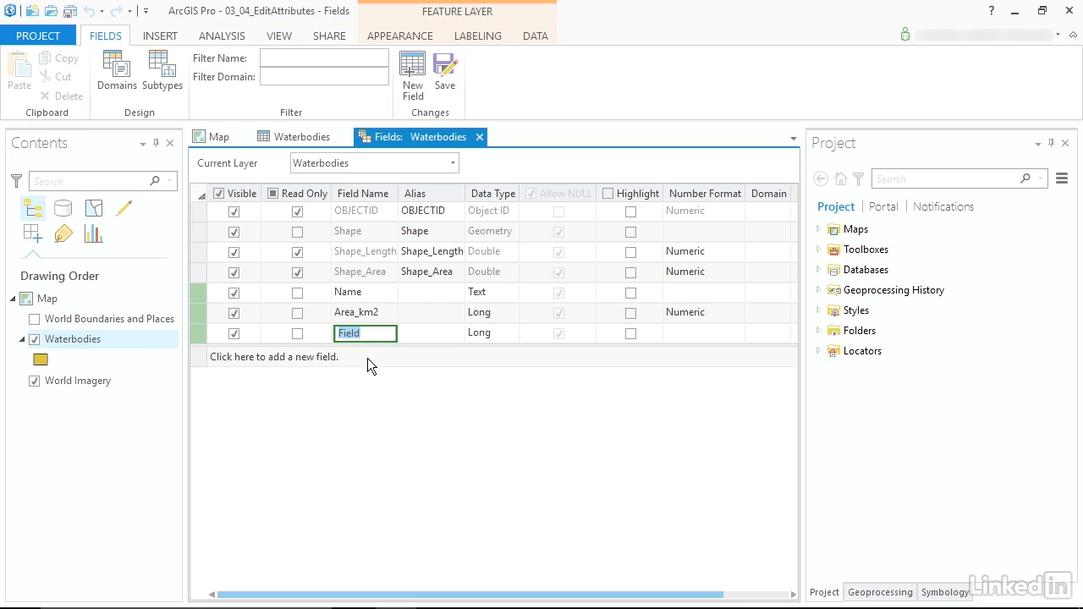
pyautogui.write('Length_km')
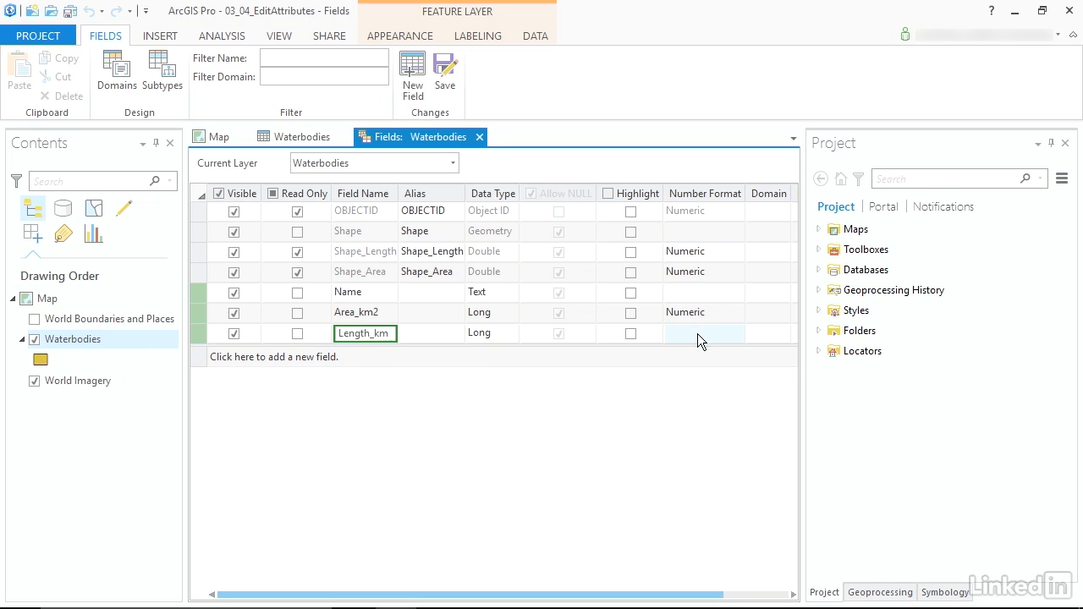
pyautogui.click(384, 358)
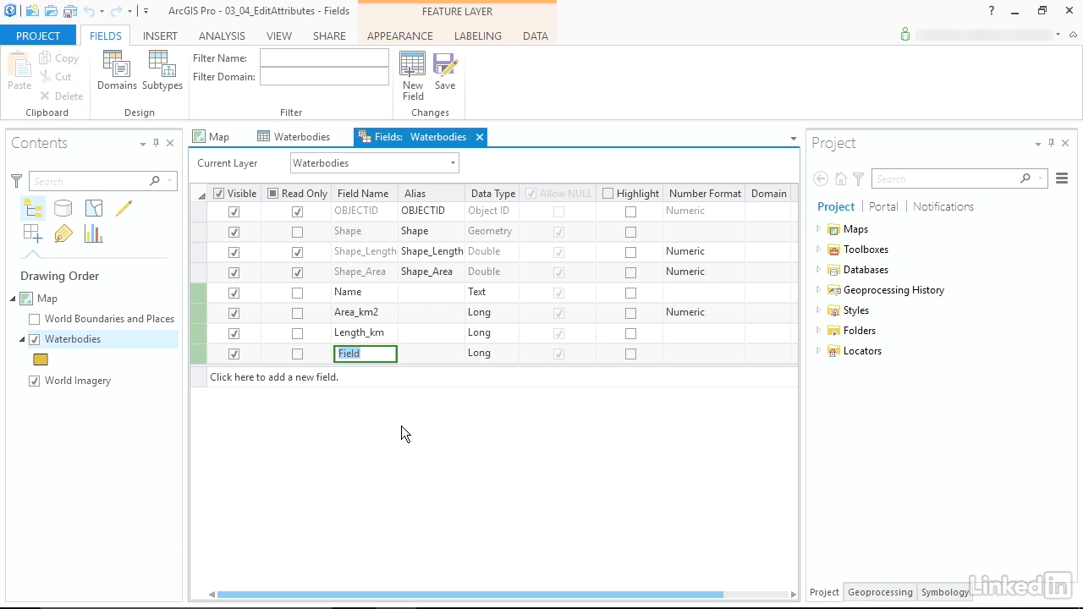
pyautogui.write('Max_Depth_m')
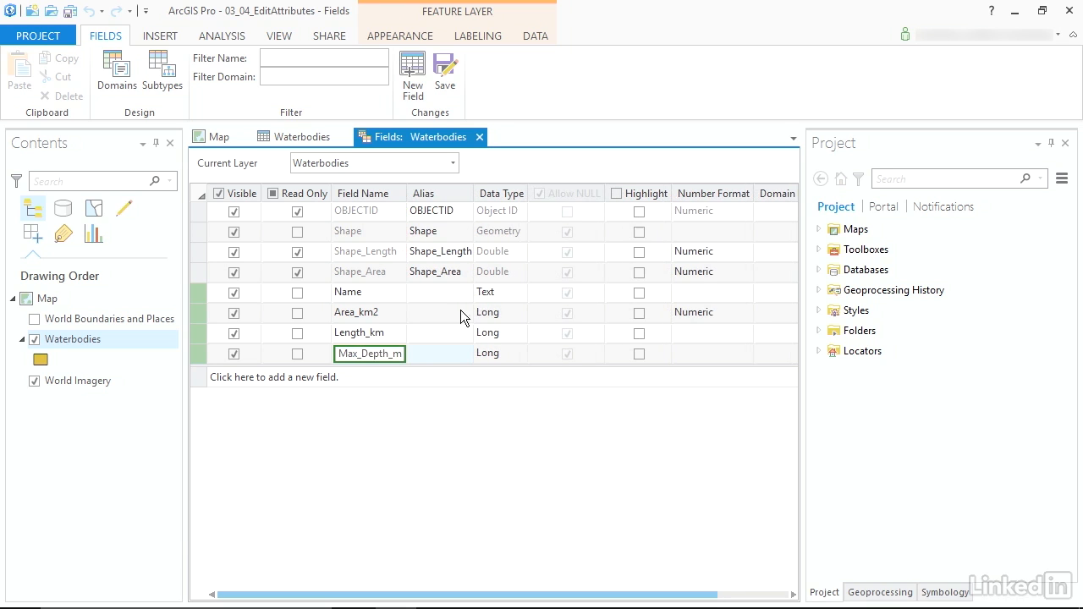
pyautogui.click(315, 378)
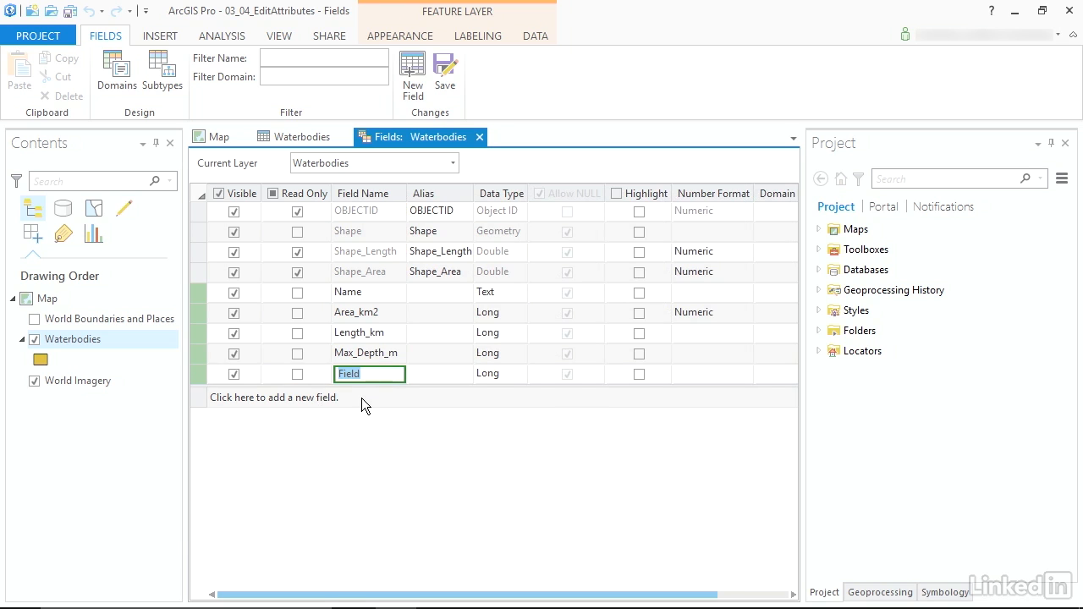
pyautogui.write('Water_Volume_km3')
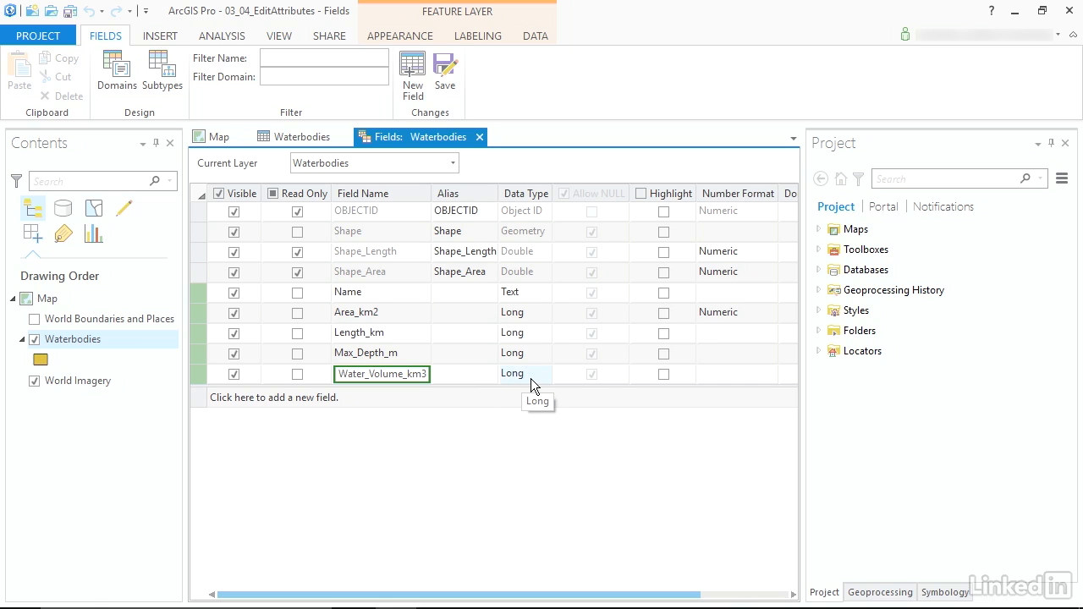
# - Save the new Waterbodies fields and close both the fields view and the attribute table
pyautogui.click(443, 75)
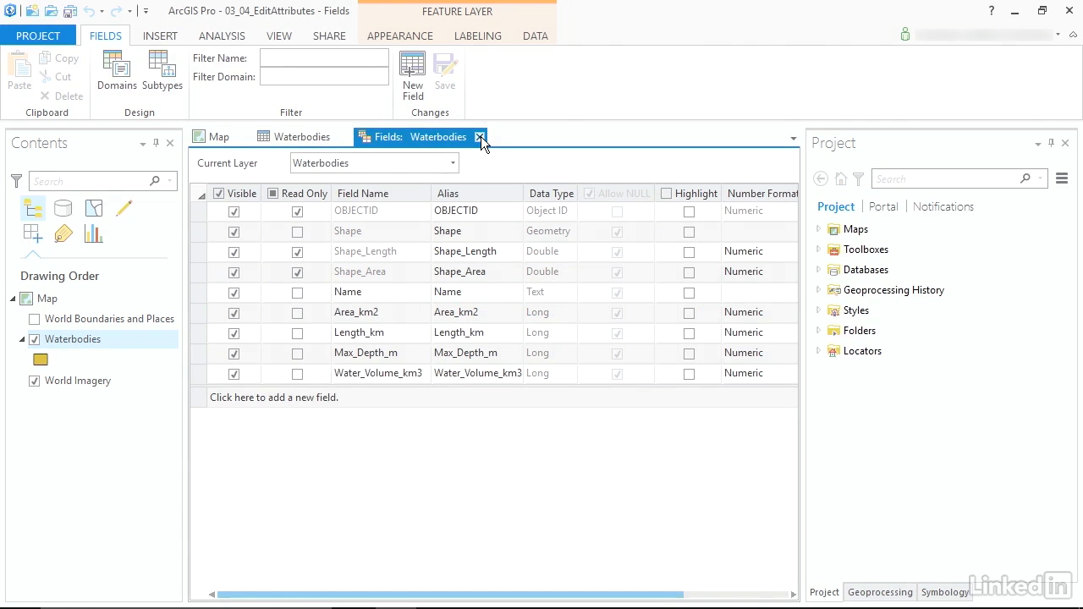
pyautogui.click(480, 137)
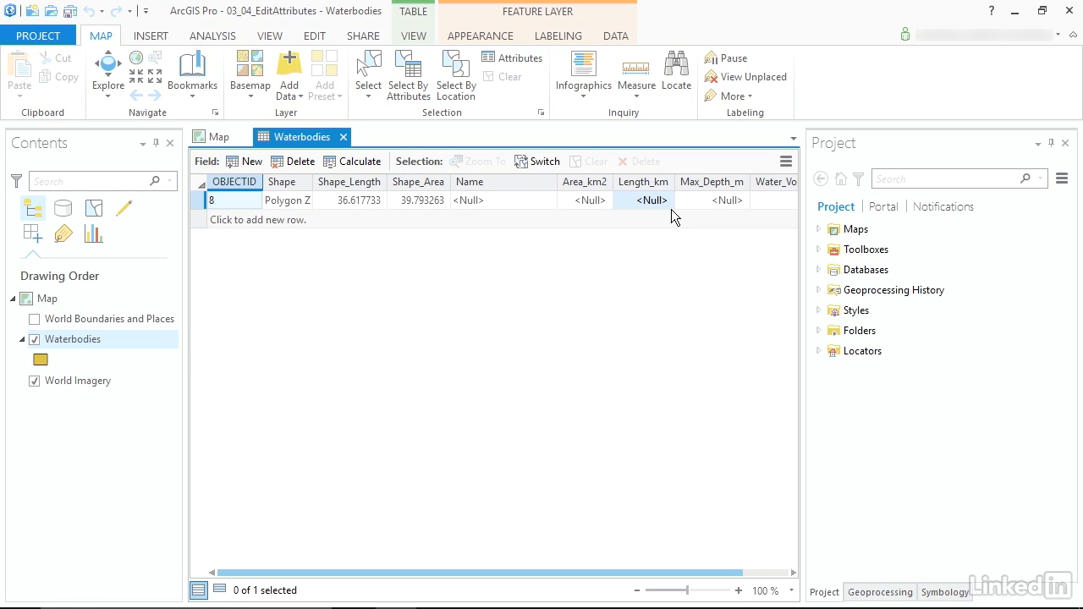
pyautogui.click(343, 137)
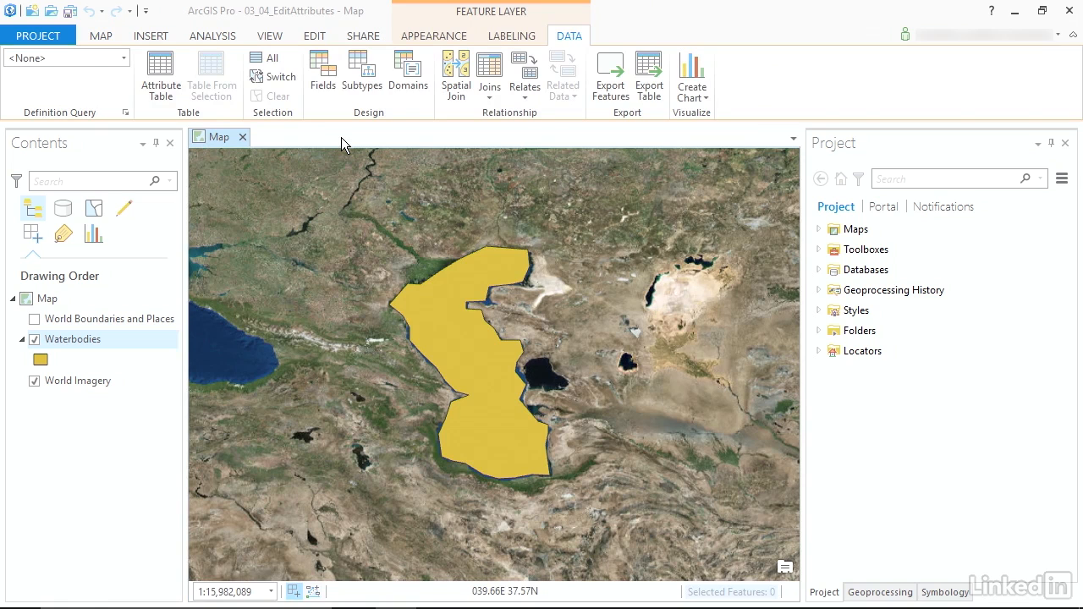
# - Open the editing attributes for selected features and select the yellow Waterbodies polygon on the map
pyautogui.click(316, 36)
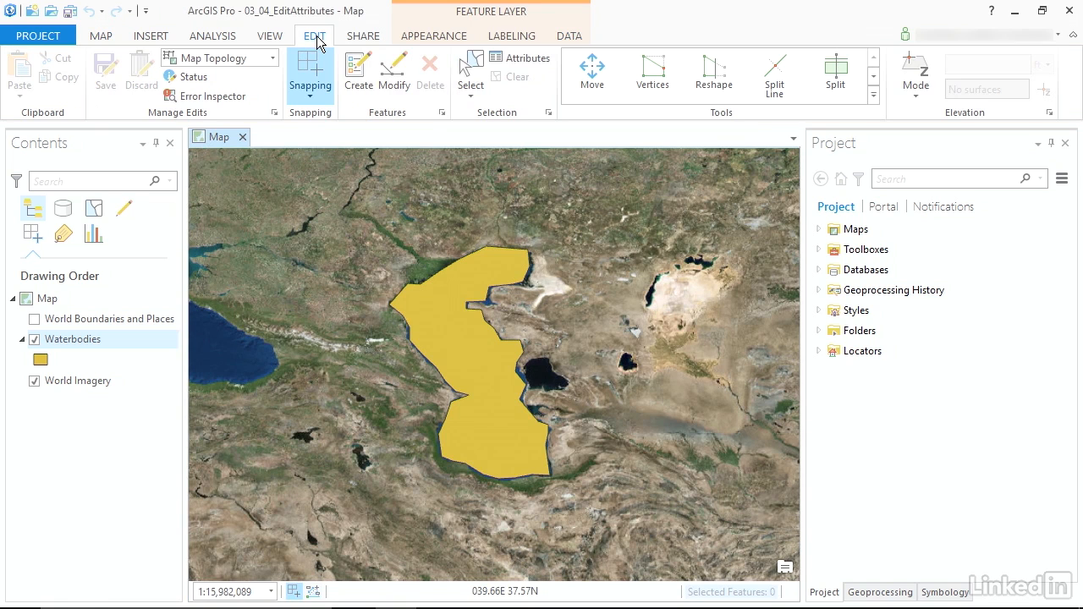
pyautogui.click(525, 59)
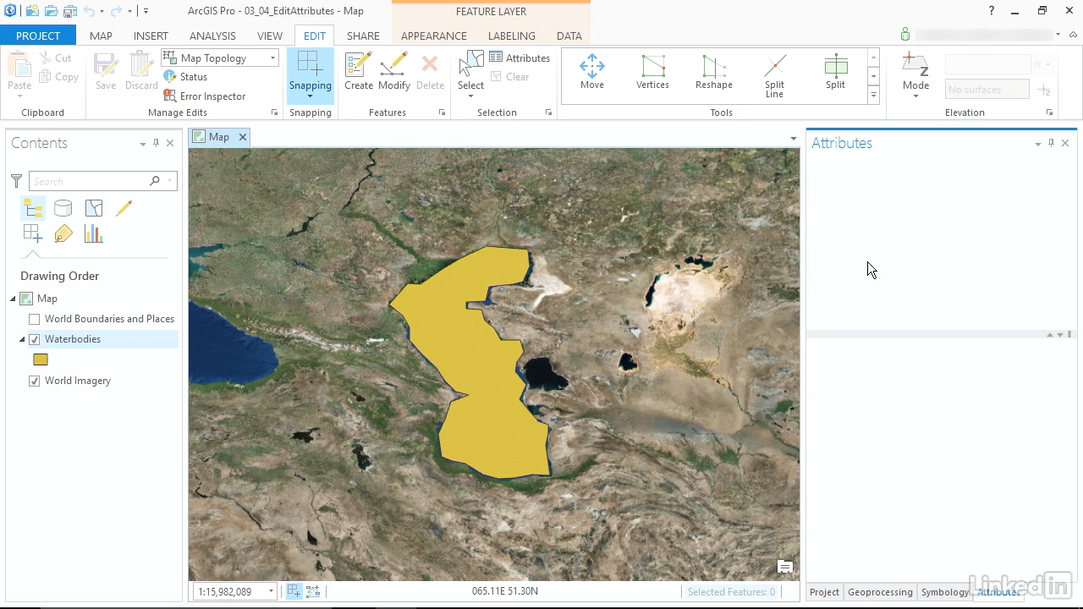
pyautogui.click(472, 68)
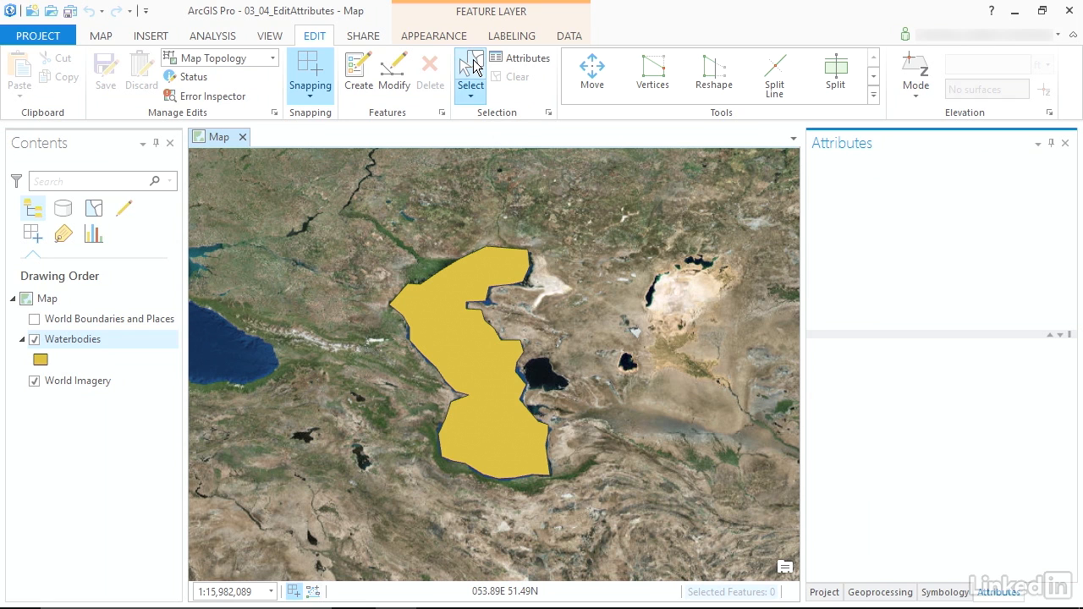
pyautogui.click(475, 277)
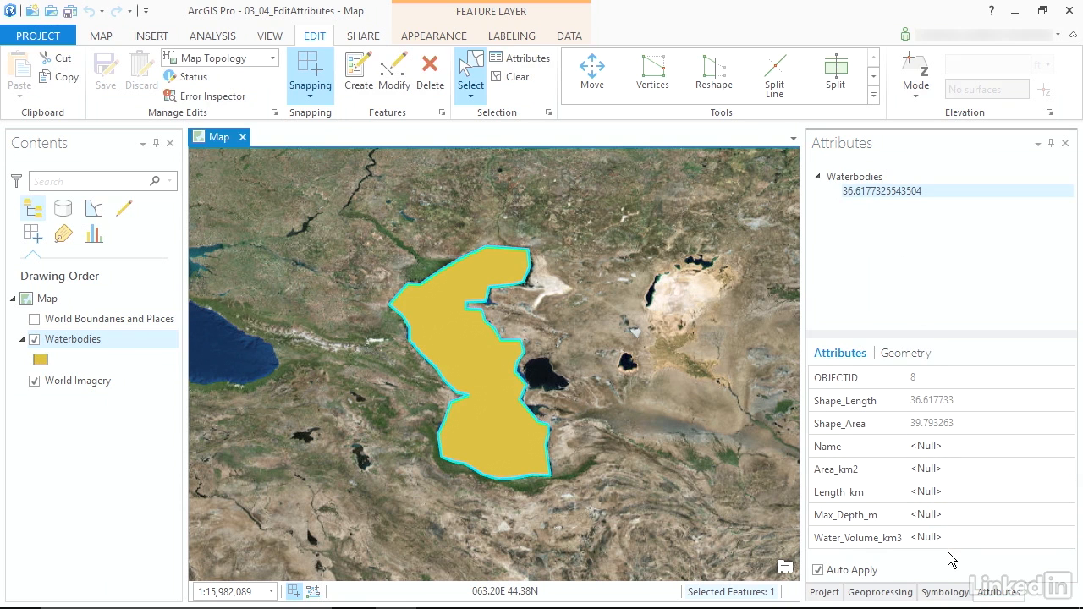
# - Set the selected polygon's Name attribute to Caspian Sea
pyautogui.click(931, 446)
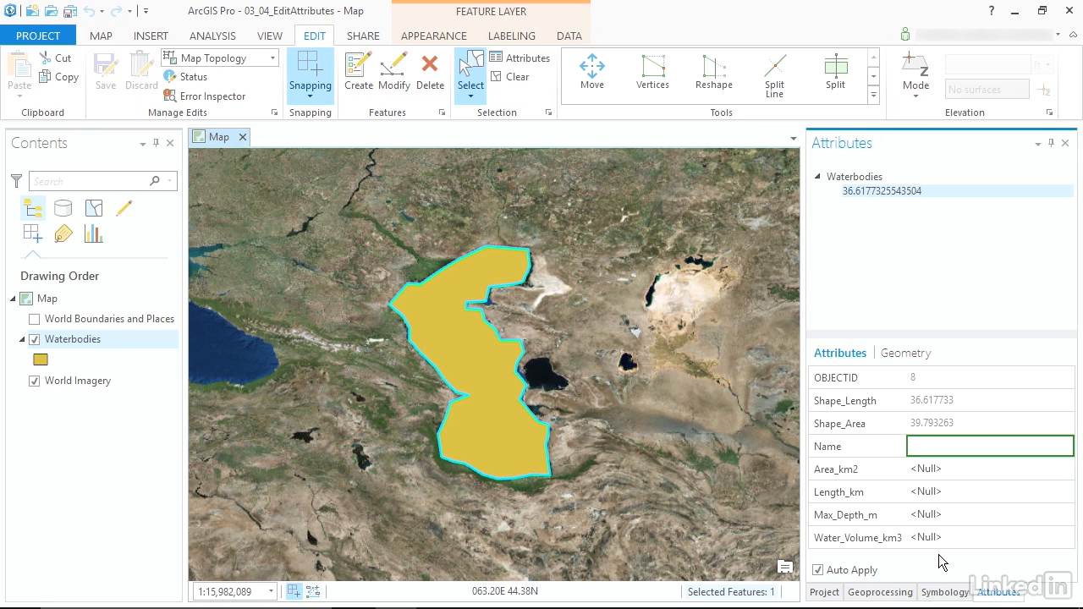
pyautogui.write('Caspian Sea')
pyautogui.press('Return')
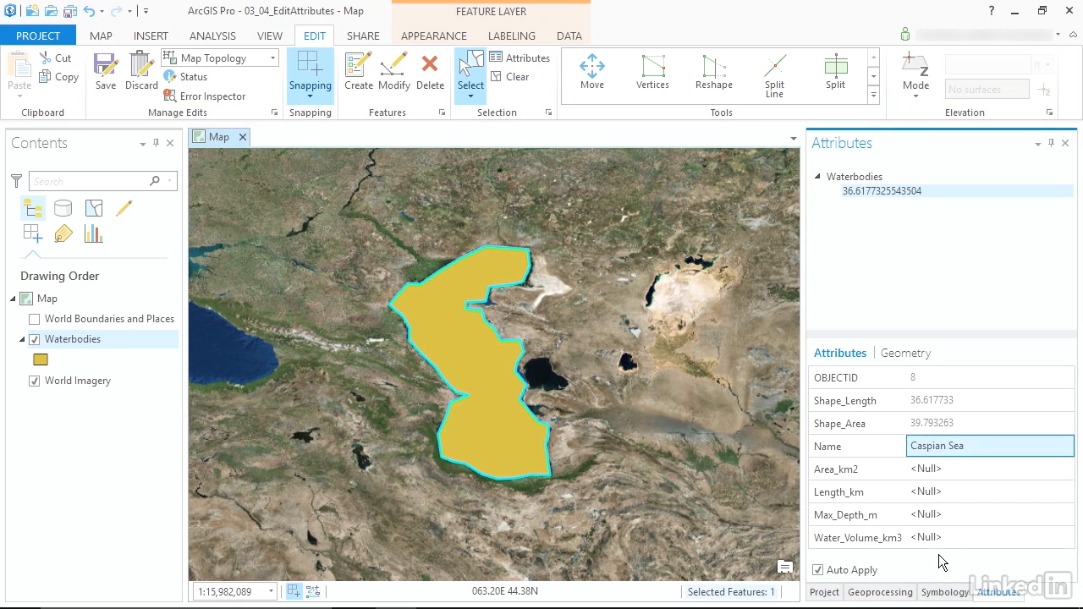
# - Set the Caspian Sea polygon's Area_km2 attribute to 436,000 and its Length_km attribute to 1199
pyautogui.click(931, 472)
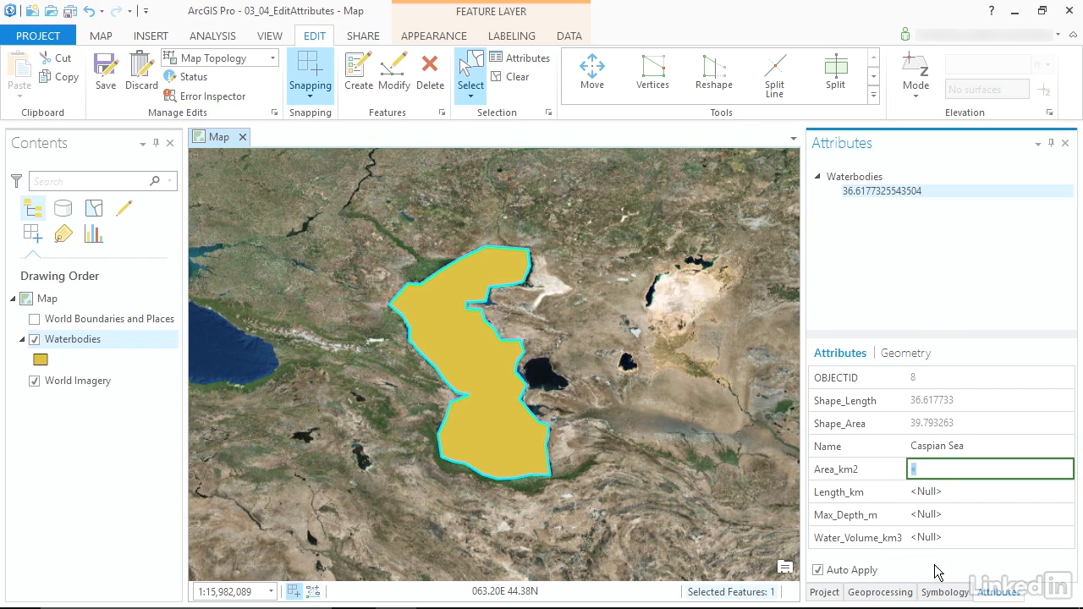
pyautogui.write('436000')
pyautogui.press('Return')
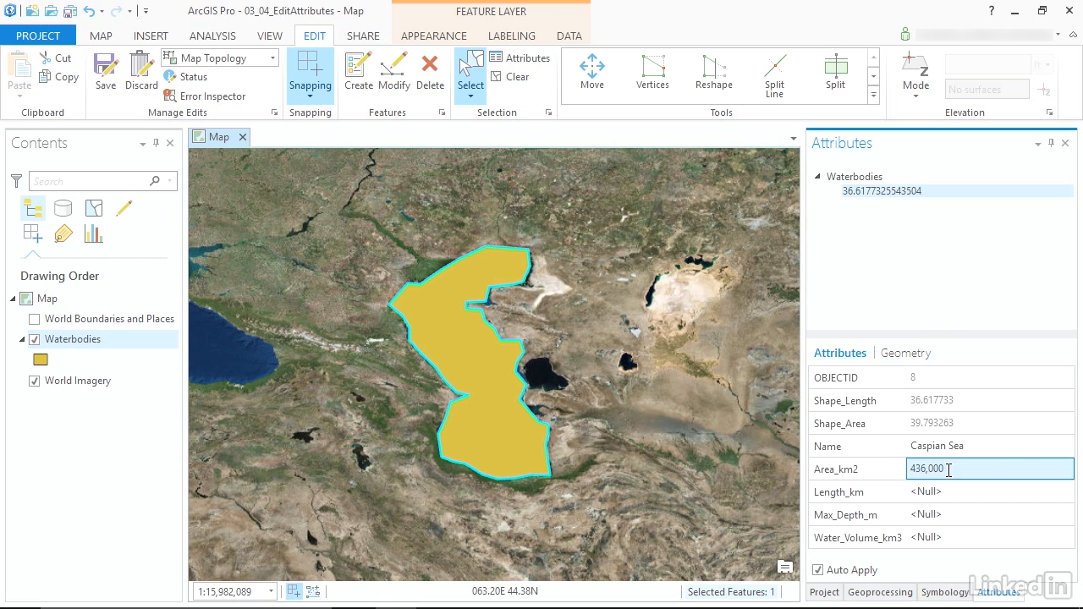
pyautogui.click(949, 492)
pyautogui.write('1199')
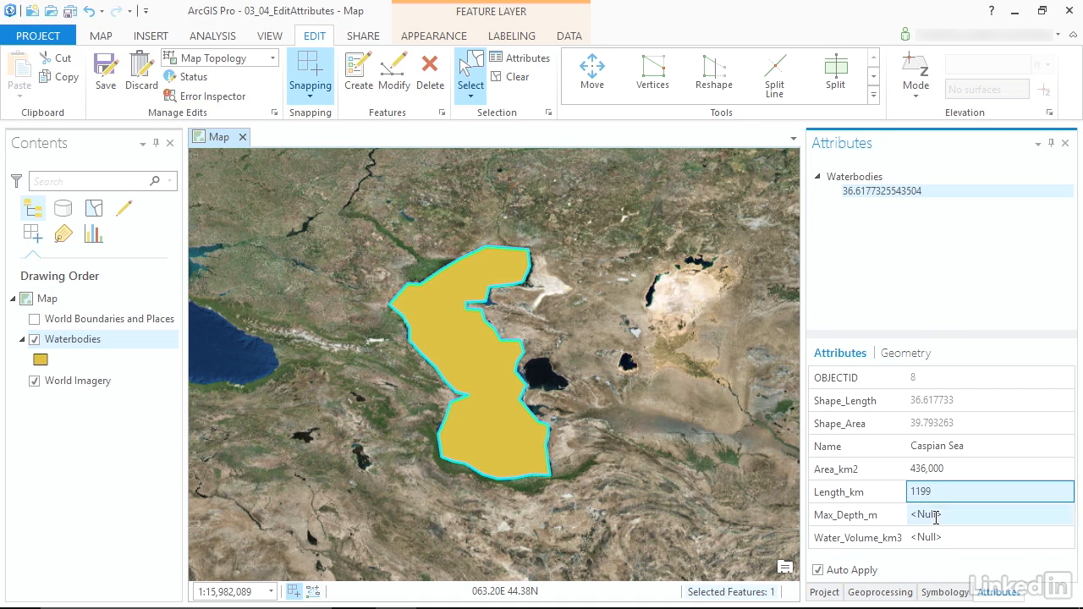
# - Set the polygon's Max_Depth_m attribute to 1025 and its Water_Volume_km3 attribute to 78200
pyautogui.click(918, 515)
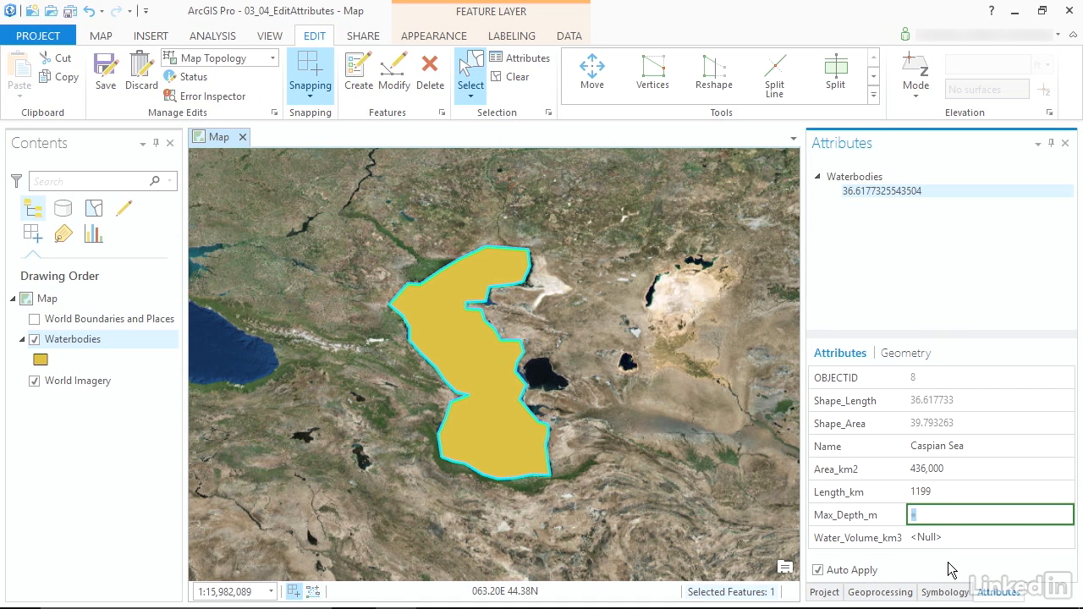
pyautogui.write('1025')
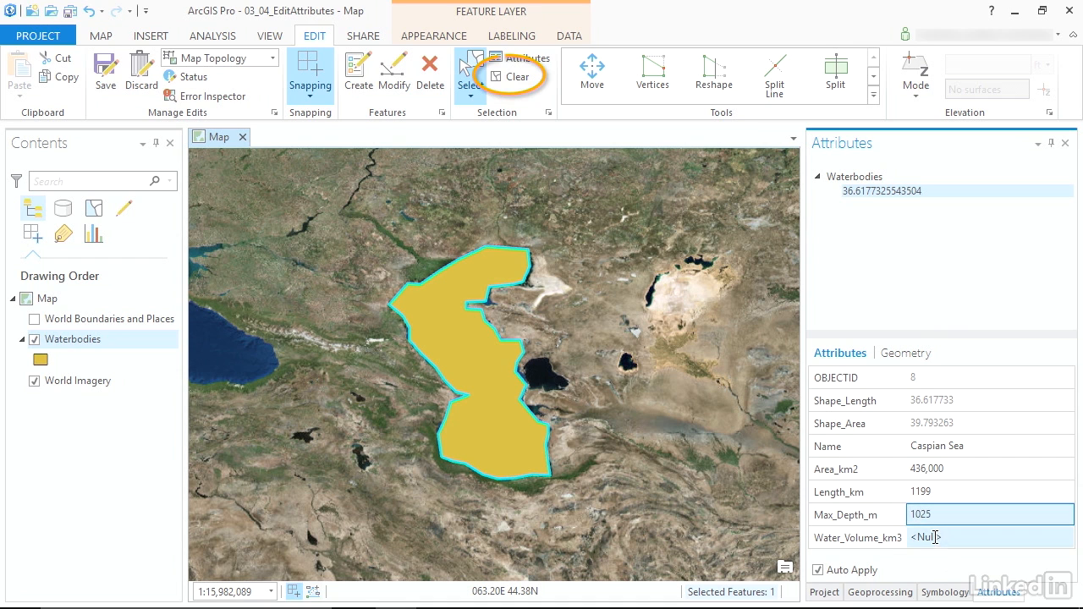
pyautogui.click(936, 539)
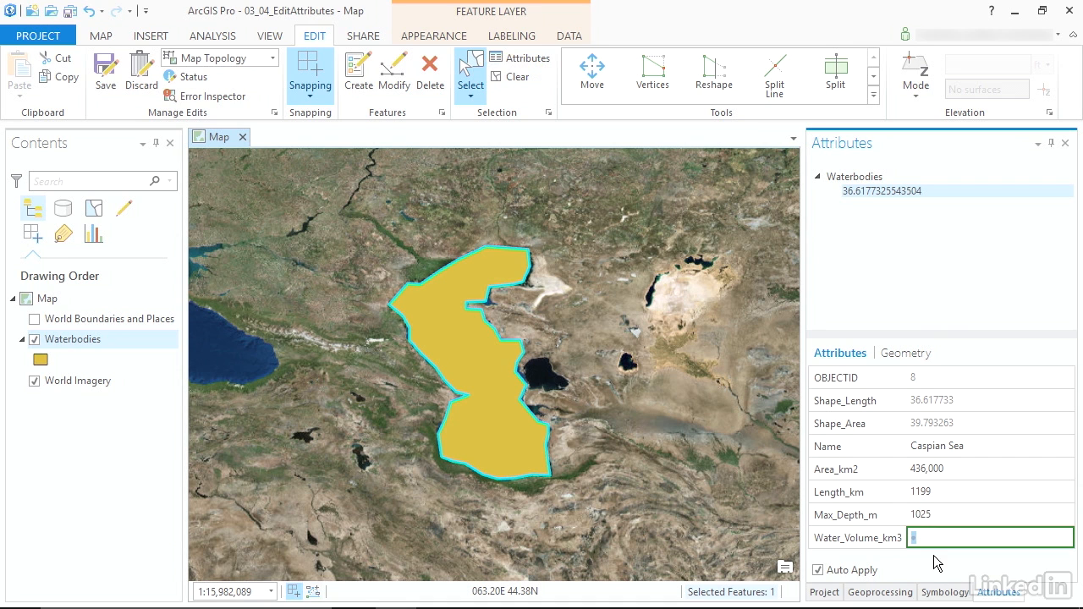
pyautogui.write('78200')
pyautogui.press('Return')
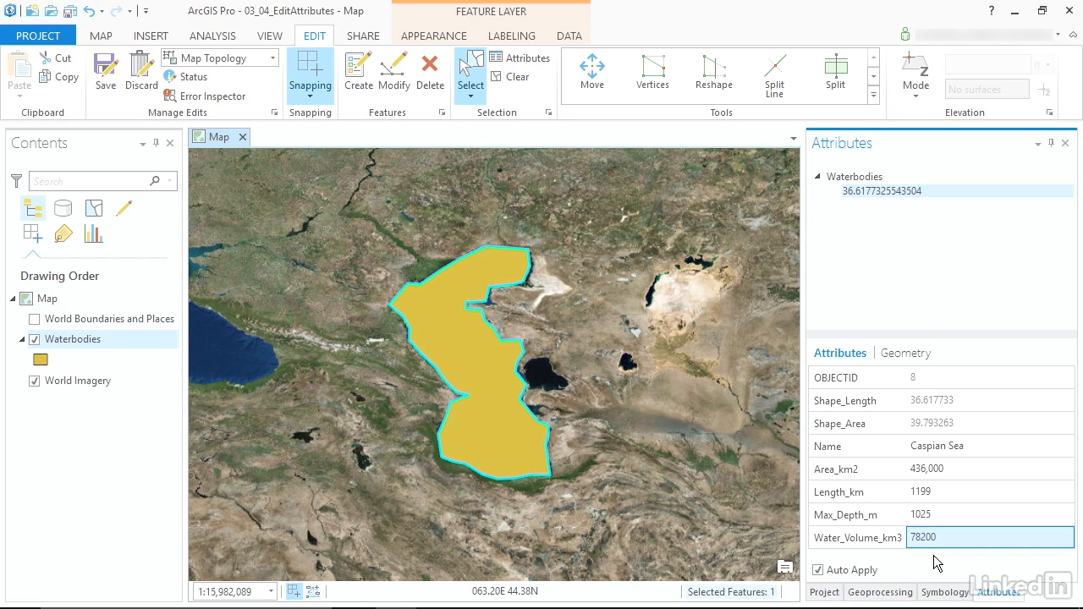
# - Clear the feature selection and save all edits to the Waterbodies layer
pyautogui.click(515, 78)
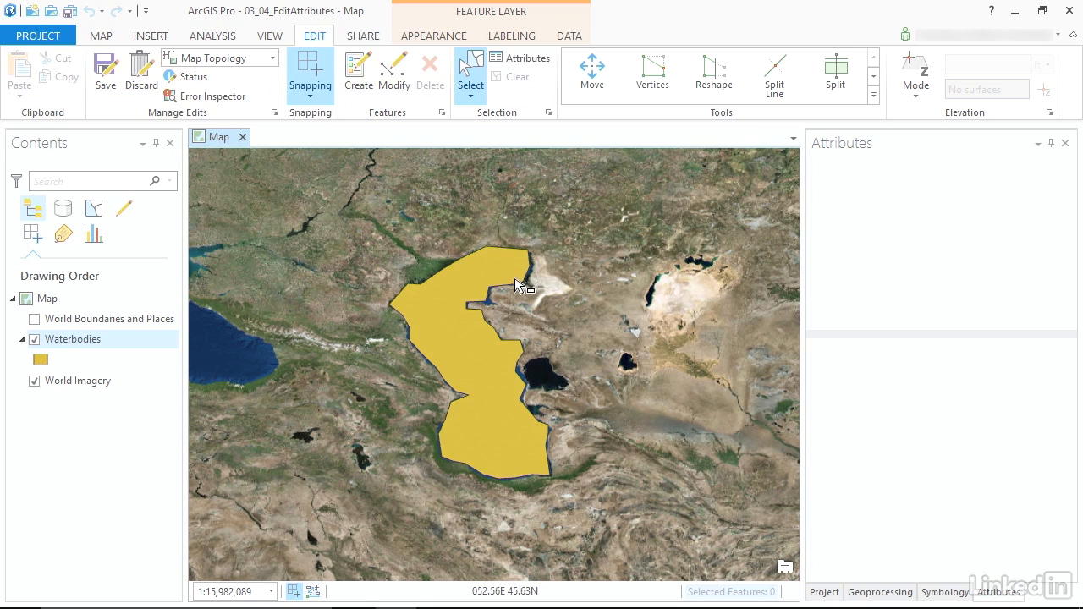
pyautogui.click(106, 85)
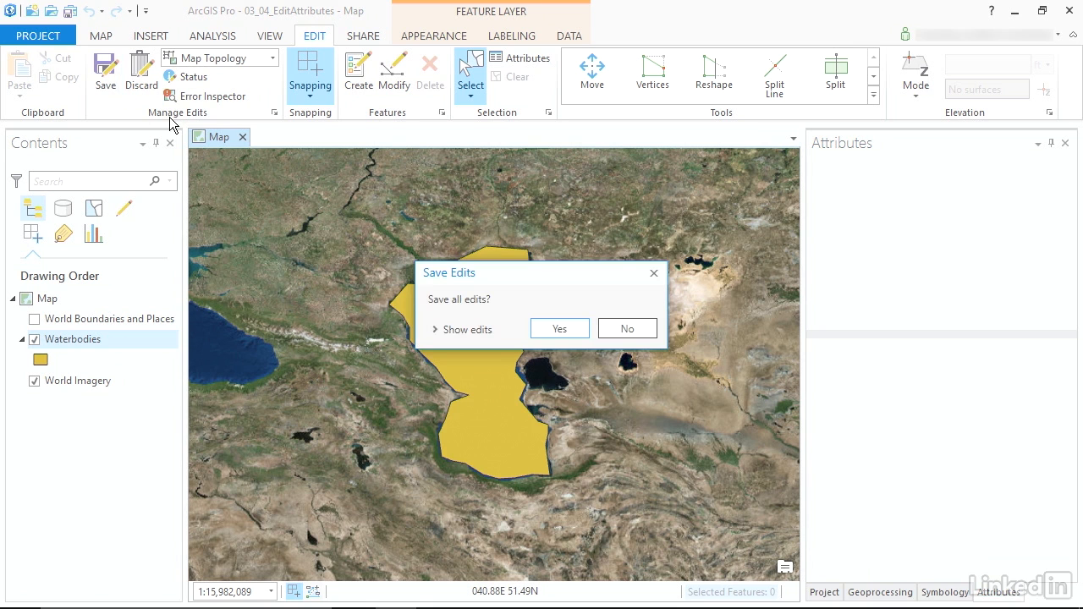
pyautogui.click(556, 328)
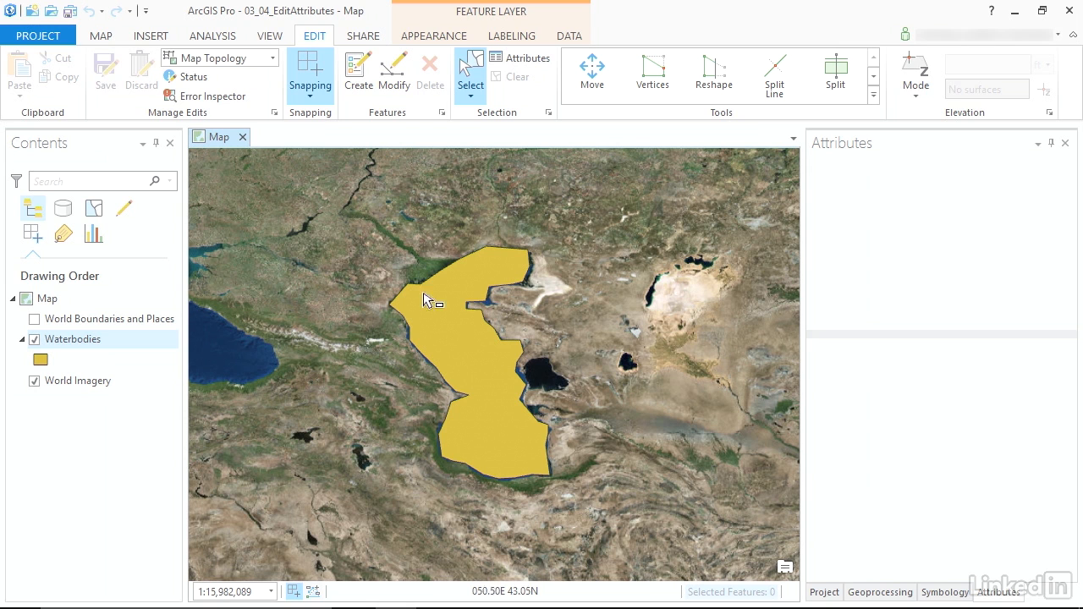
# - Use the Explore tool to review the Caspian Sea polygon's attributes in its map pop-up, and close the pop-up
pyautogui.click(111, 37)
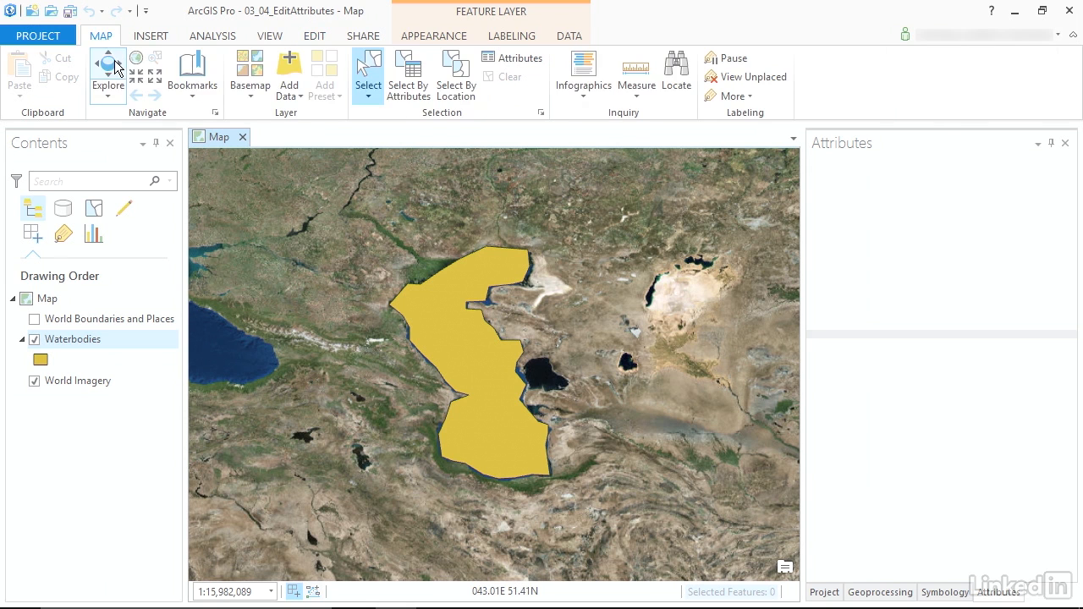
pyautogui.click(110, 72)
pyautogui.click(454, 322)
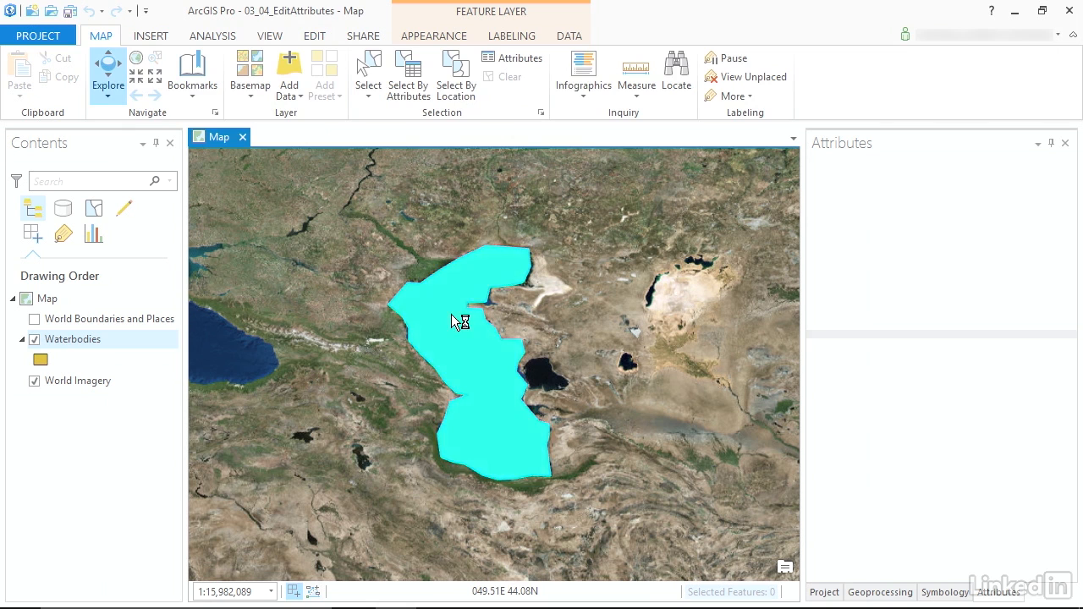
pyautogui.moveTo(326, 332); pyautogui.dragTo(380, 192)
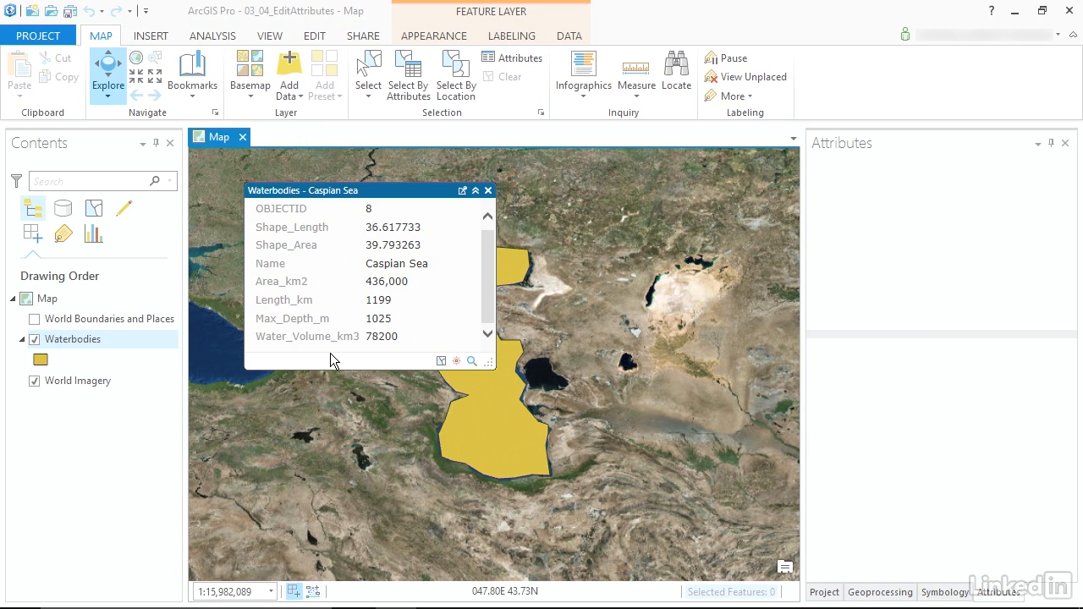
pyautogui.click(489, 191)
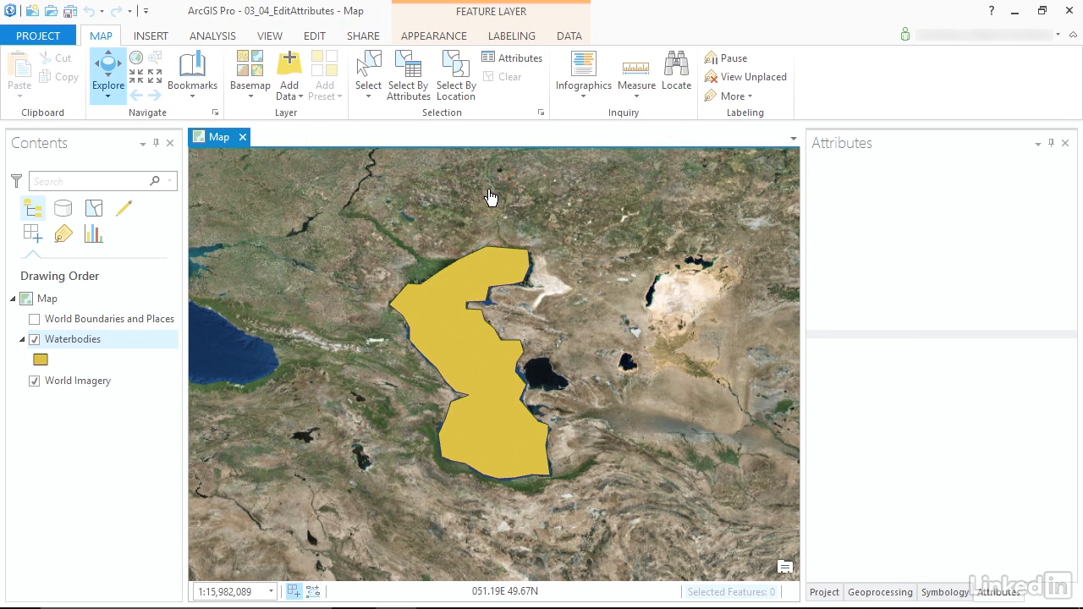